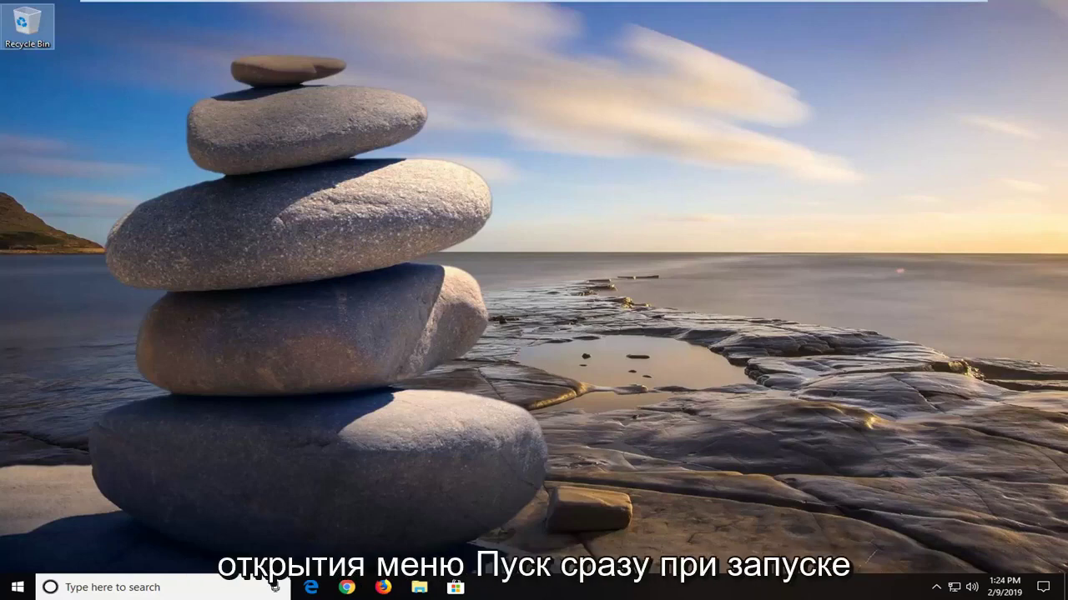
Step: Search the Start menu for 'services' and launch the Services desktop app
left_click(15, 585)
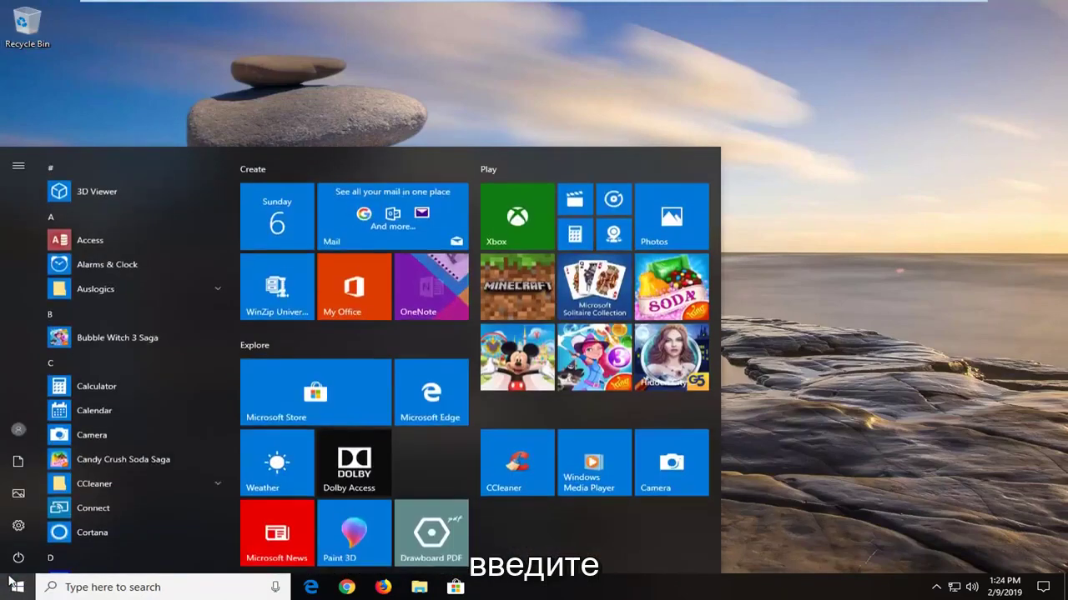
type("s")
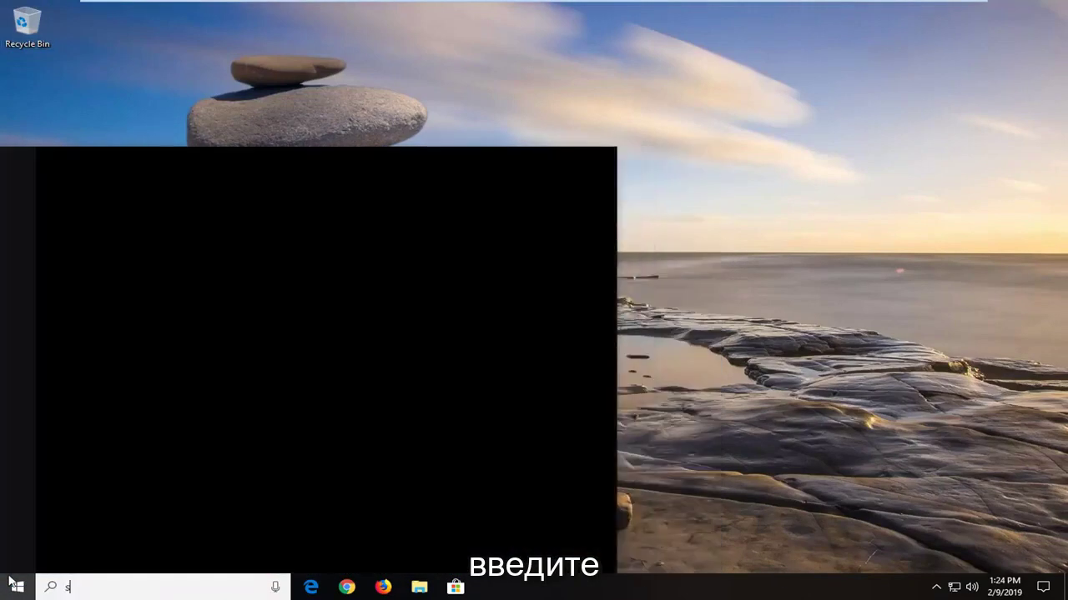
type("ervices")
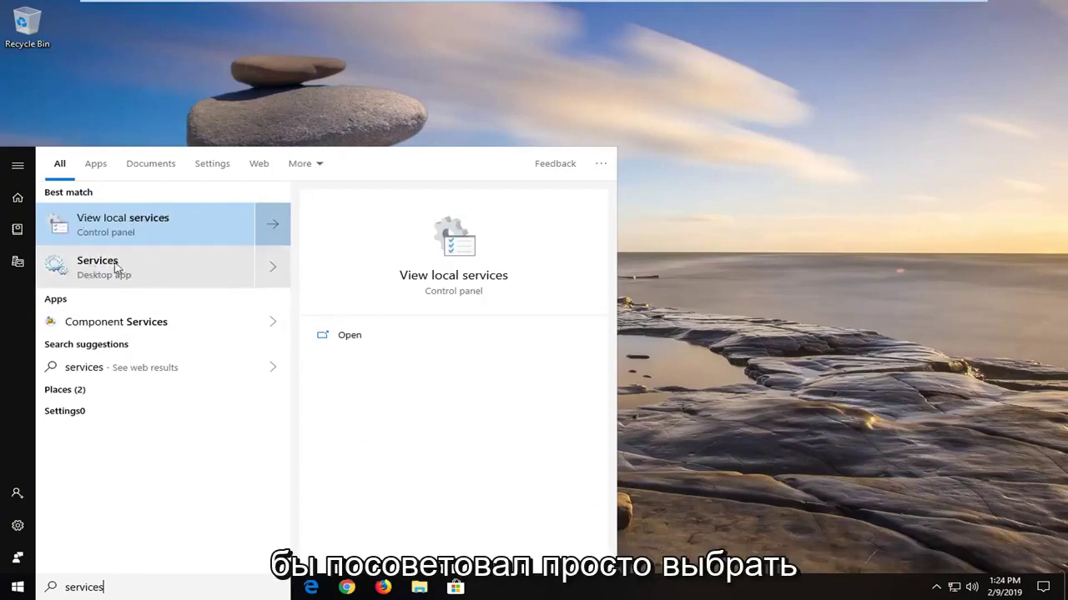
left_click(101, 267)
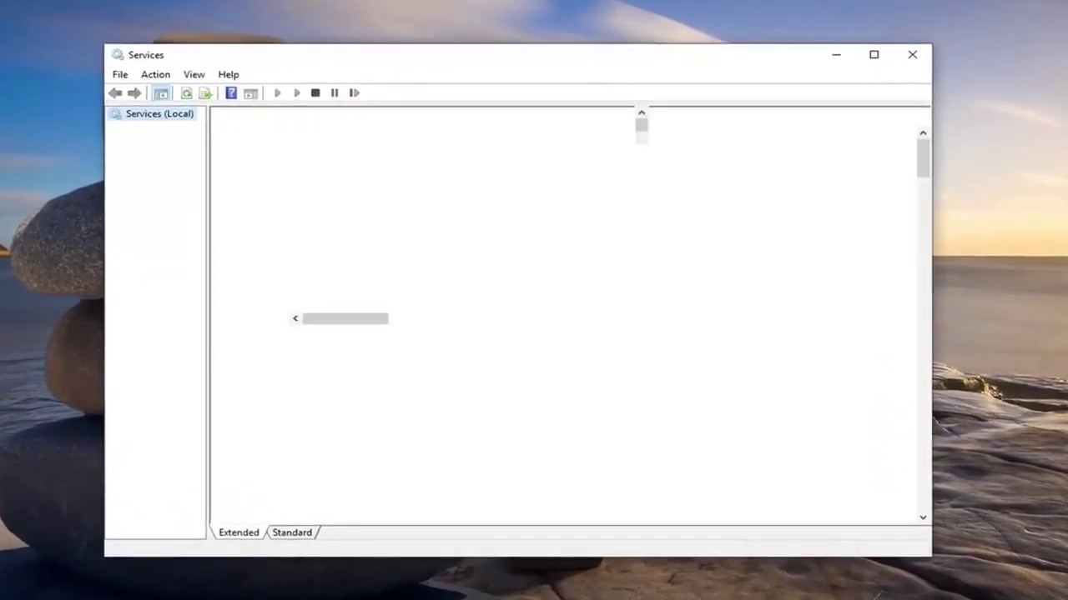
Step: Scroll down the services list and select the stopped Windows Installer service
left_click(483, 438)
scroll(498, 353, "down", 20)
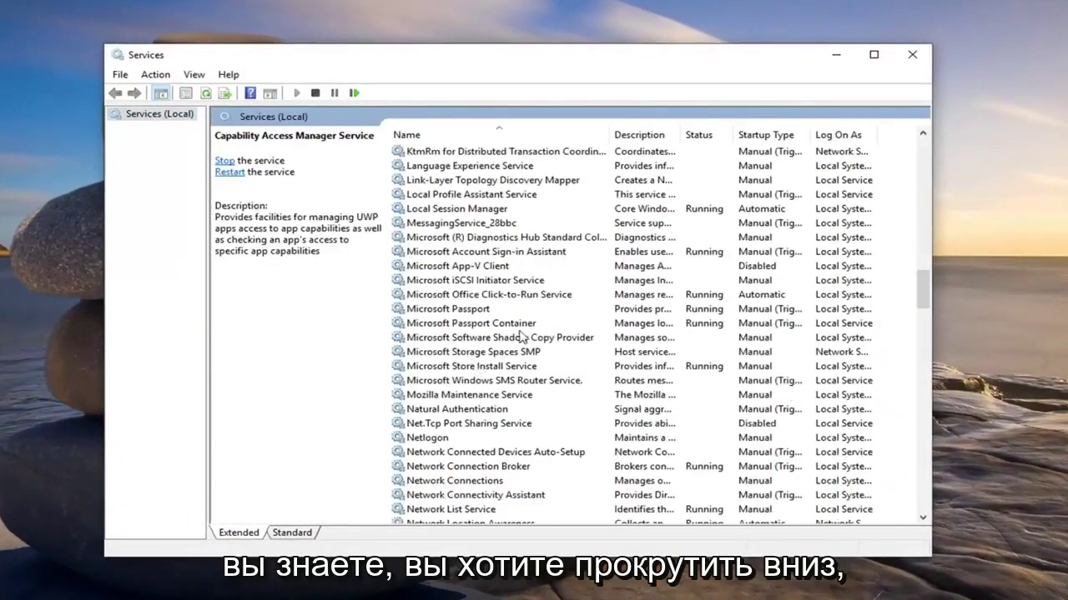
scroll(498, 353, "down", 5)
scroll(504, 375, "down", 8)
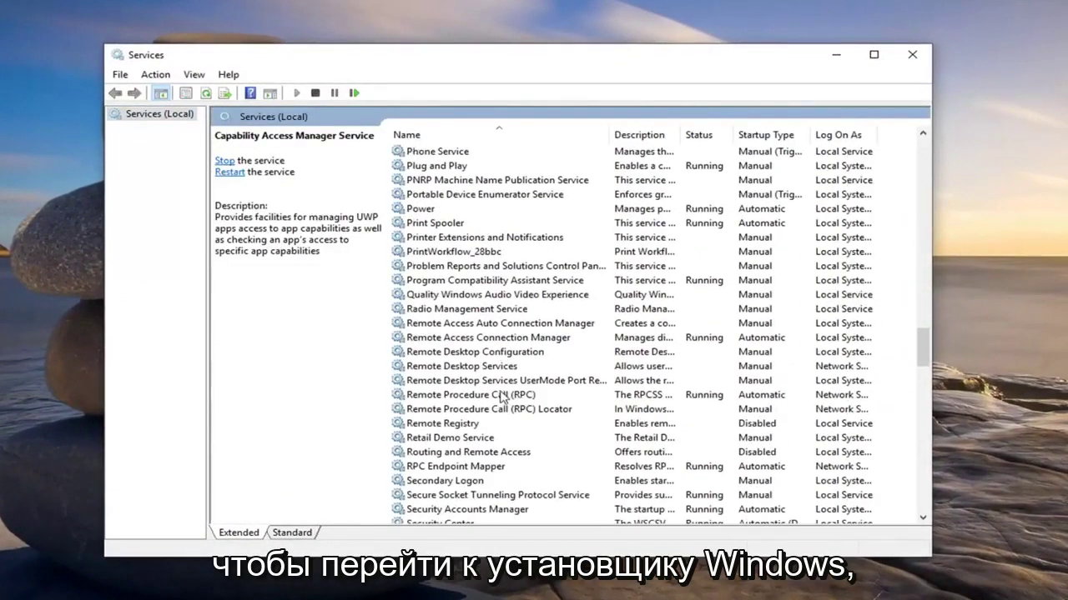
scroll(507, 389, "down", 20)
scroll(473, 450, "down", 8)
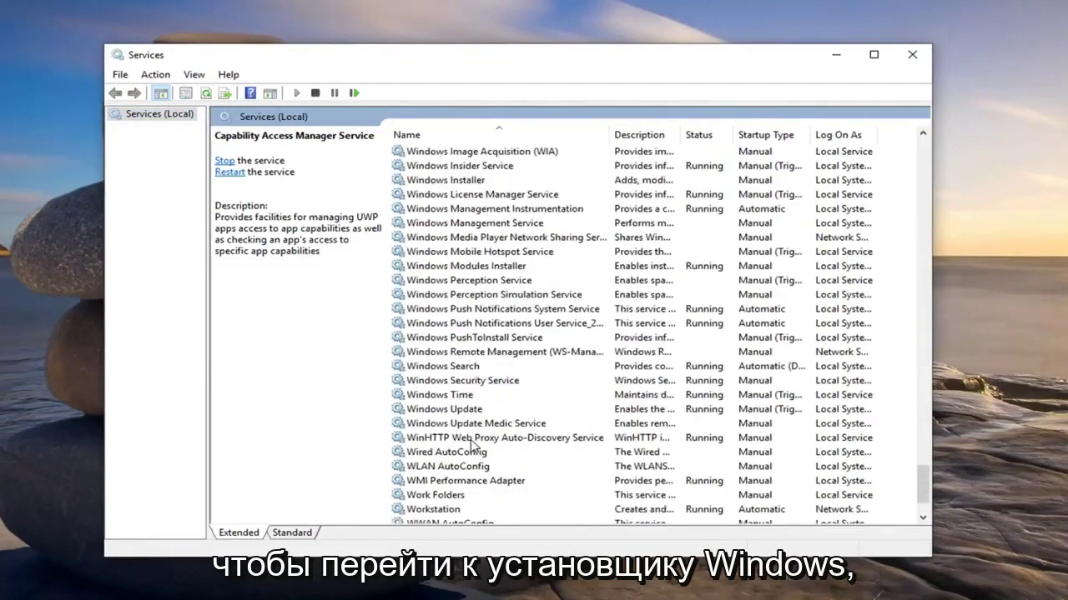
left_click(452, 184)
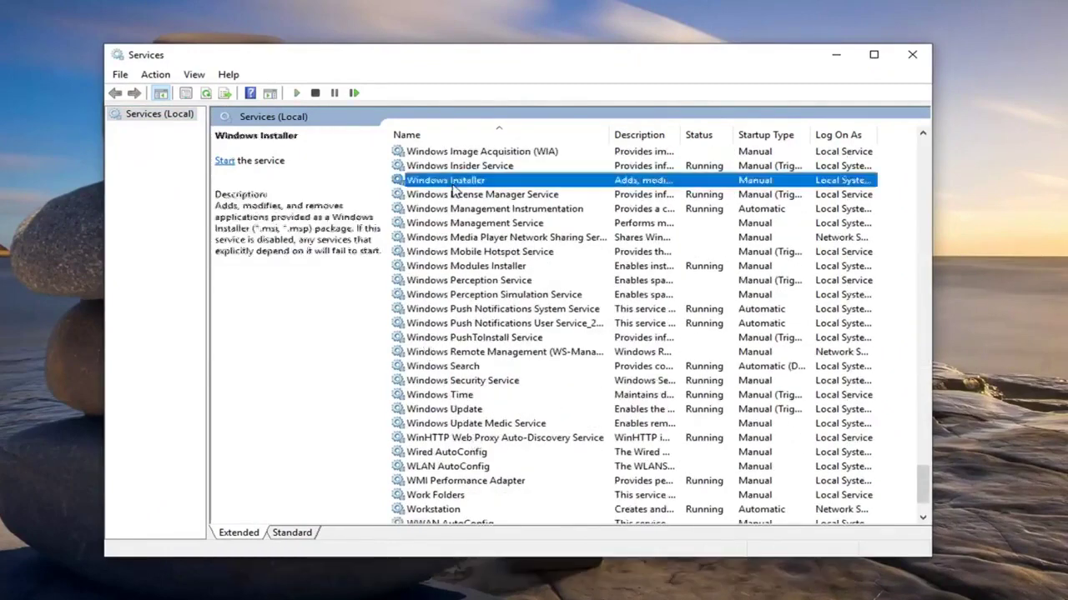
scroll(480, 288, "up", 3)
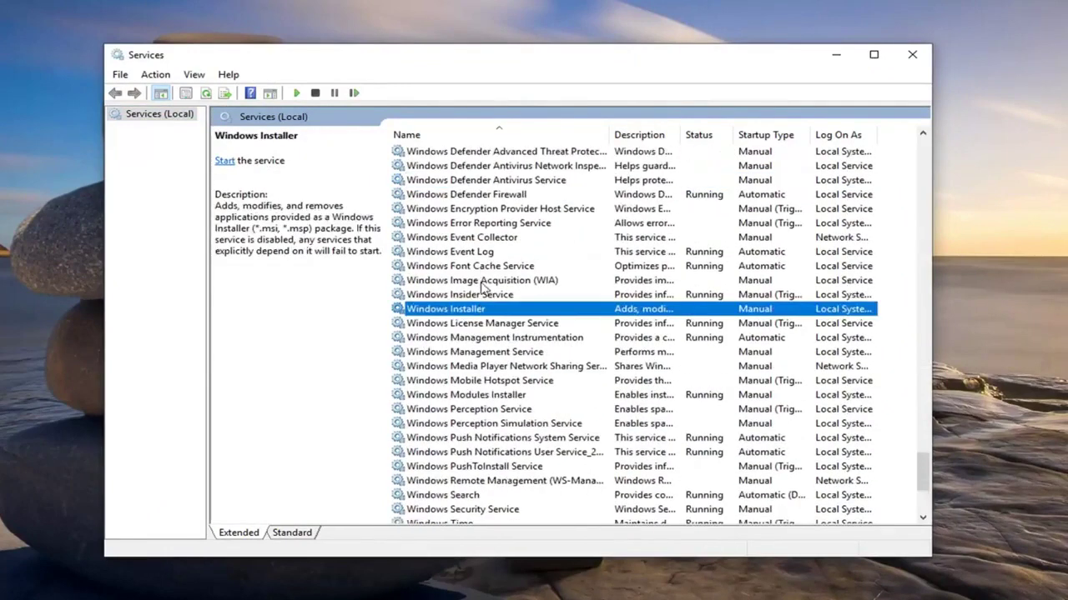
Step: Start the Windows Installer service from its Properties dialog and confirm with OK
double_click(454, 310)
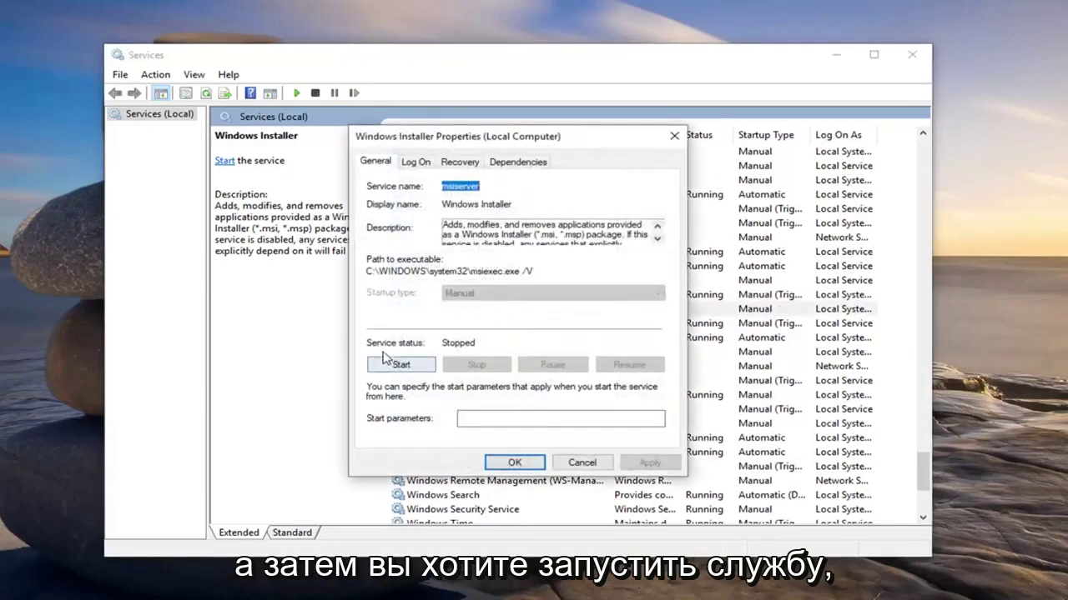
left_click(401, 367)
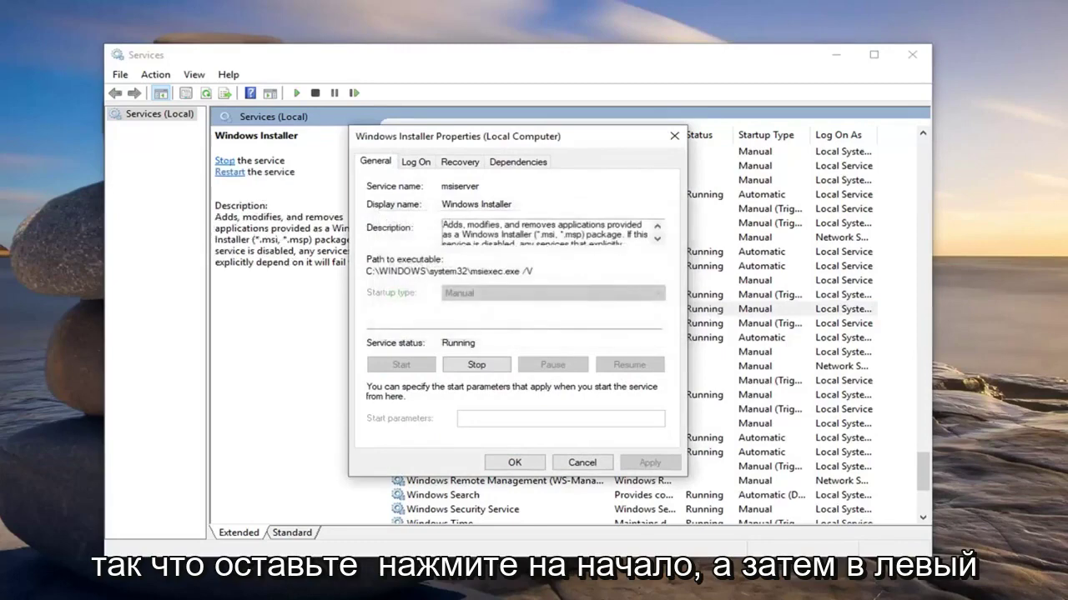
left_click(510, 464)
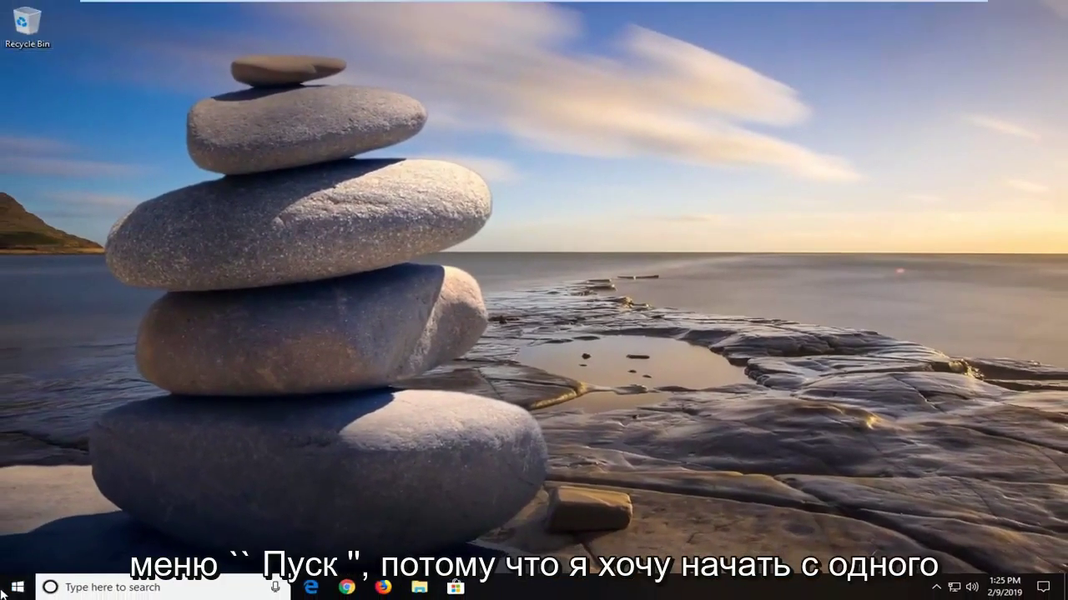
Step: Search the Start menu for 'command prompt' and run it as administrator
left_click(12, 590)
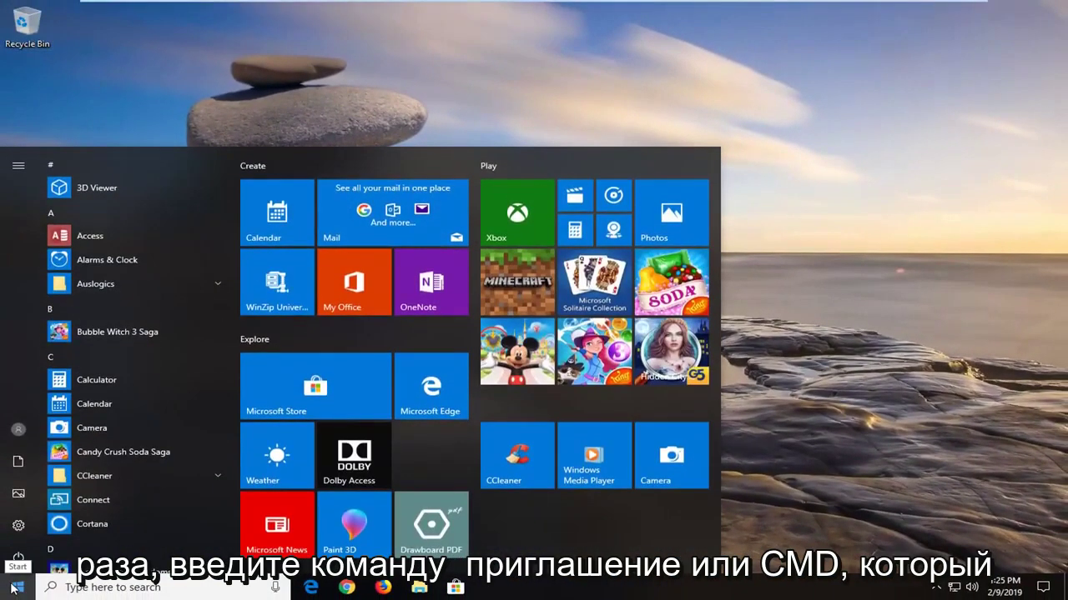
type("c")
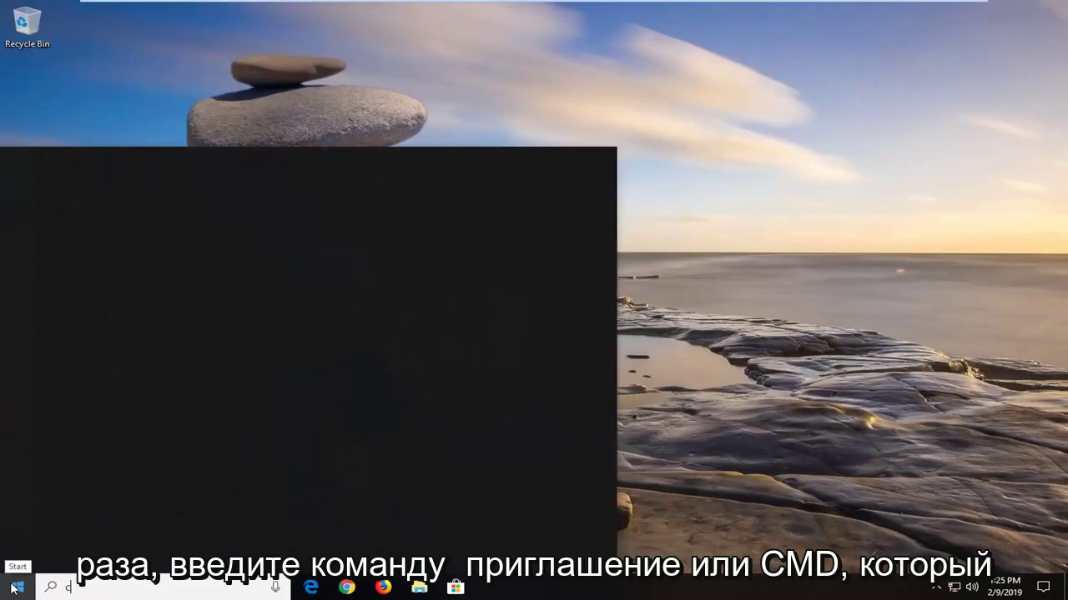
type("ommand prompt")
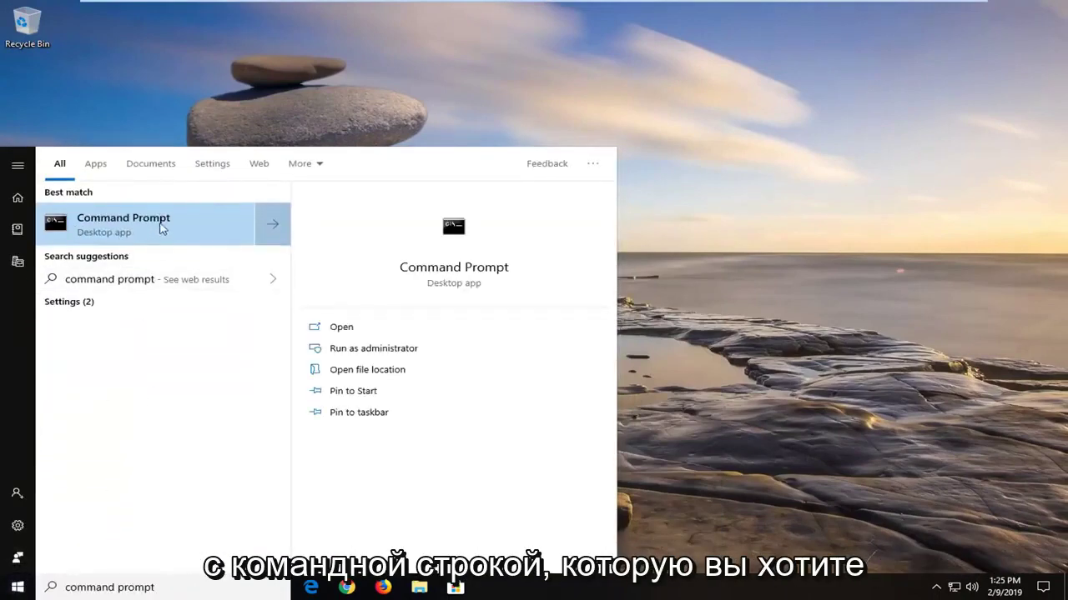
right_click(170, 223)
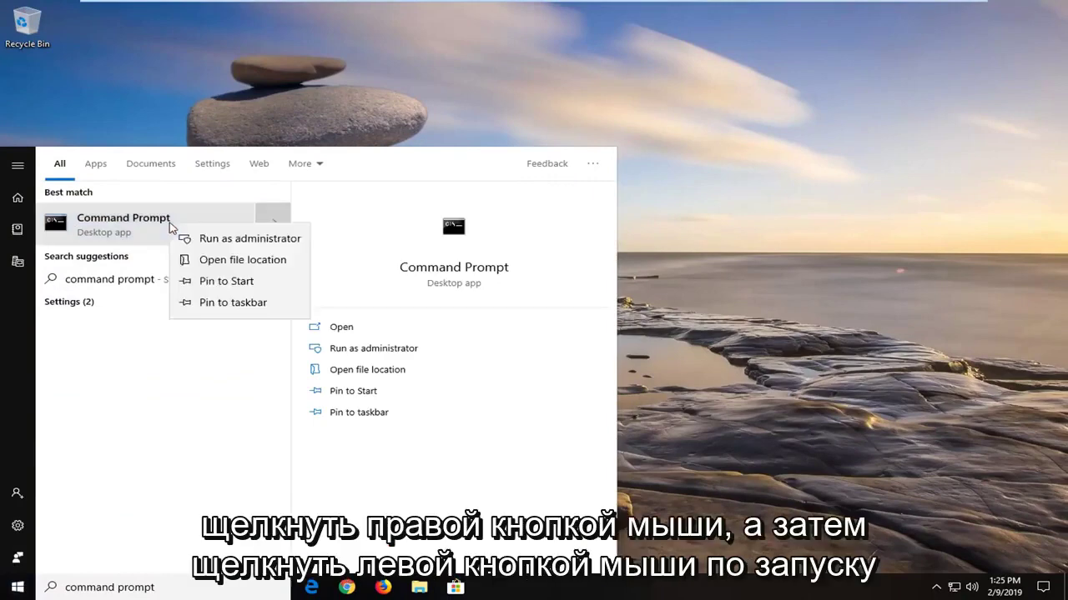
left_click(208, 240)
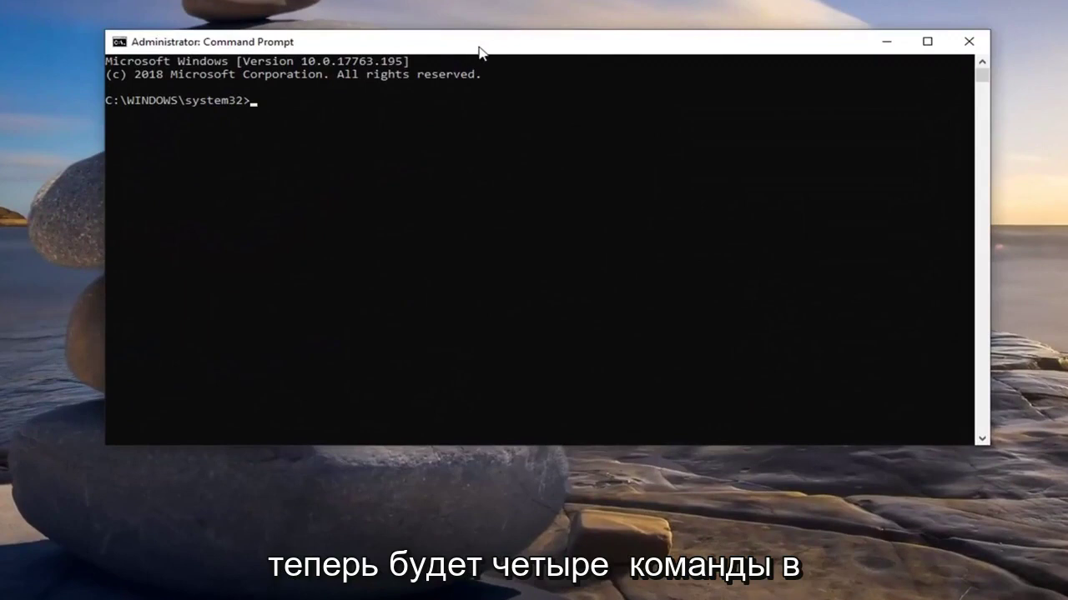
Step: Nudge the administrator Command Prompt window slightly to the right
left_click_drag(479, 49, 504, 54)
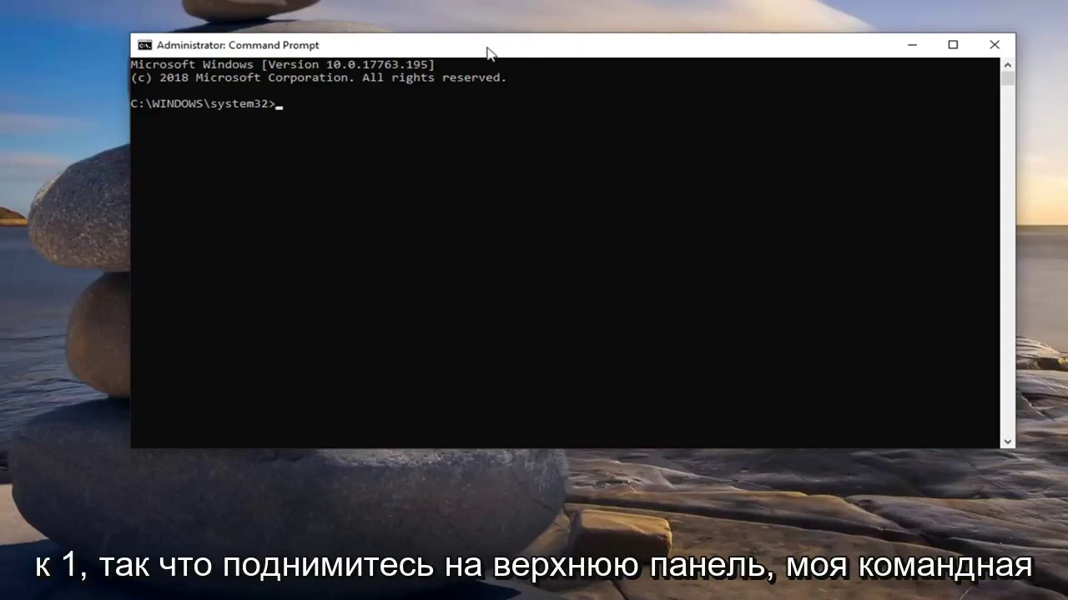
Step: Paste and run the system32 msiexec /unregister command, then the /regserver command
right_click(565, 48)
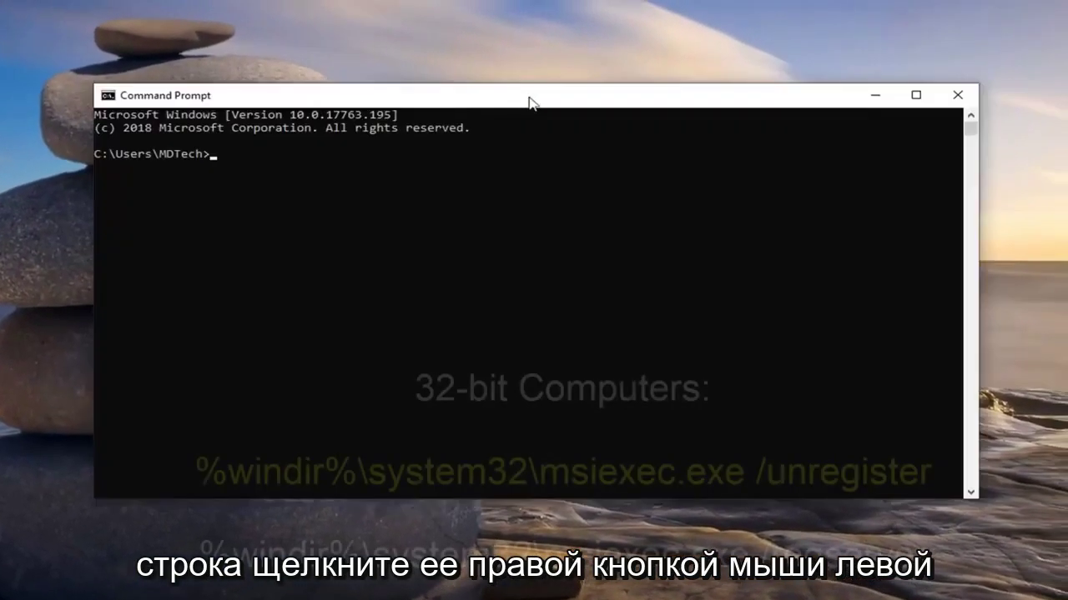
right_click(558, 98)
mouse_move(598, 224)
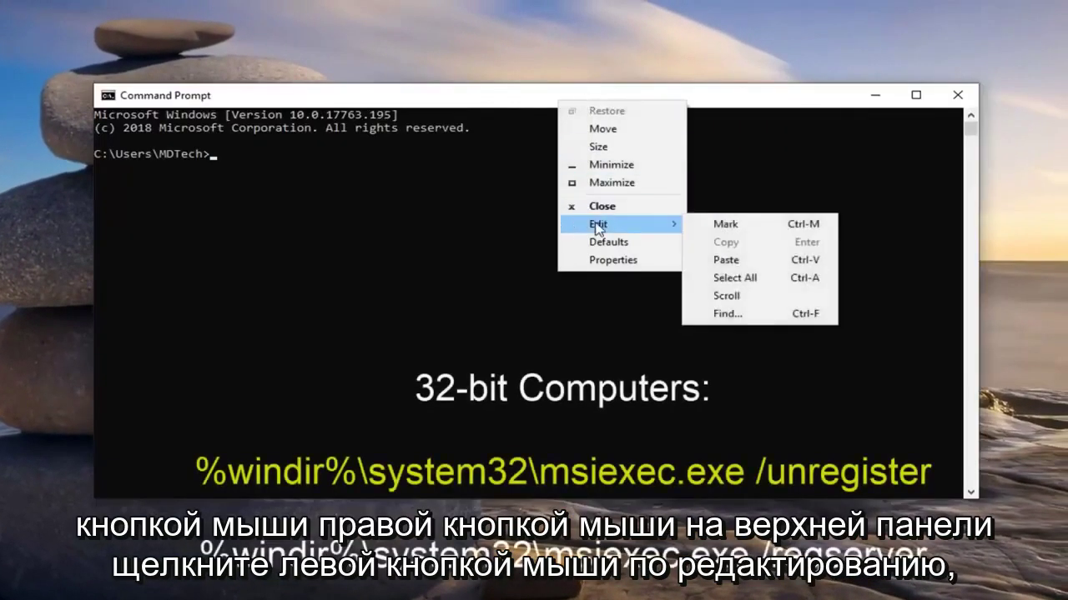
left_click(733, 261)
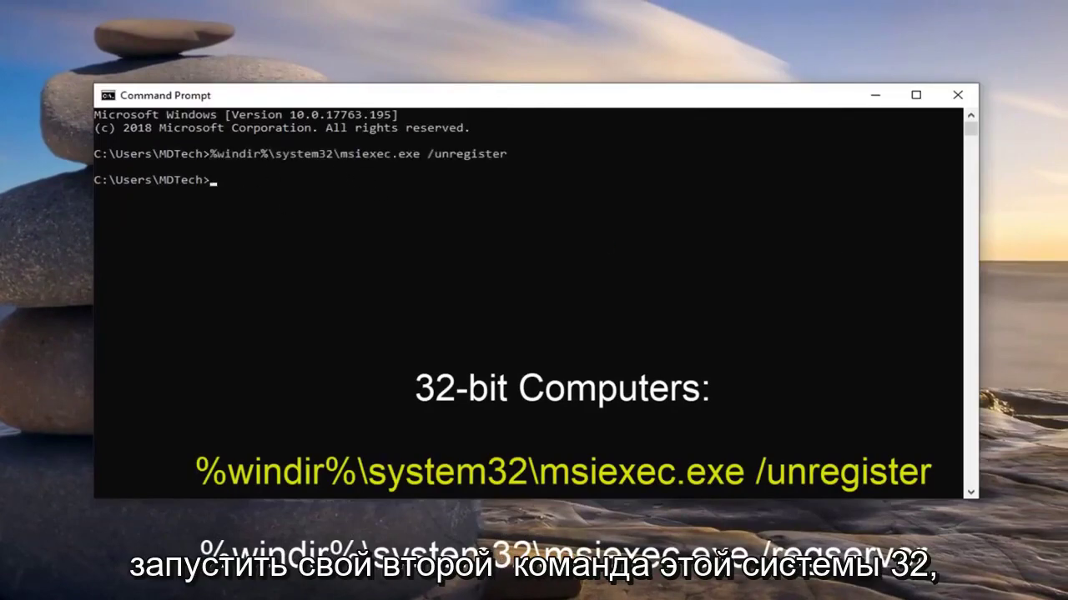
right_click(522, 97)
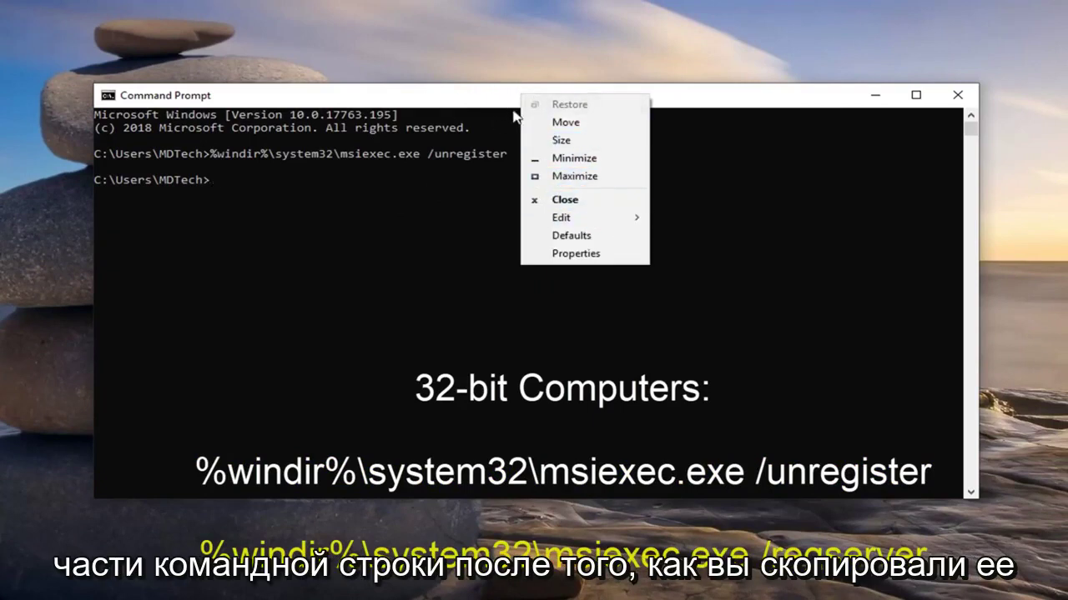
mouse_move(561, 217)
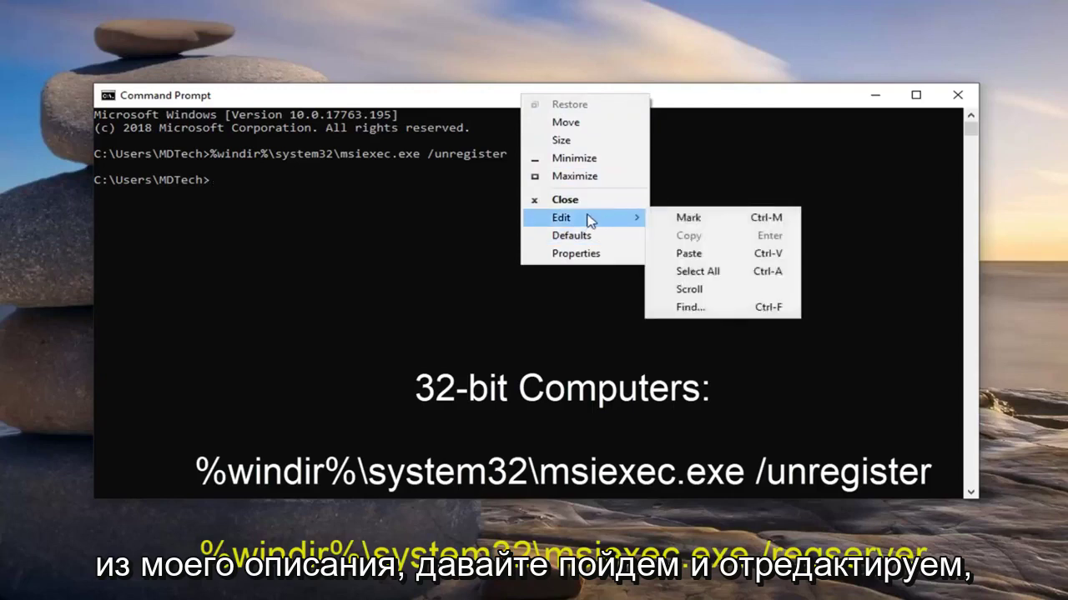
left_click(708, 255)
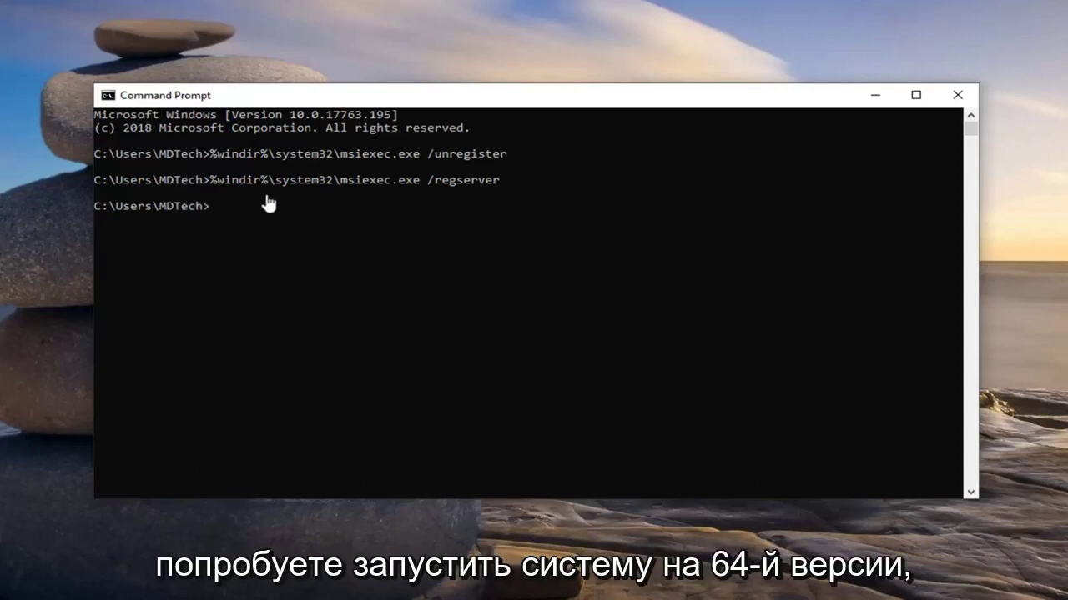
Step: Paste and run the syswow64 msiexec /unregister command, which returns path-not-found
right_click(487, 102)
mouse_move(524, 219)
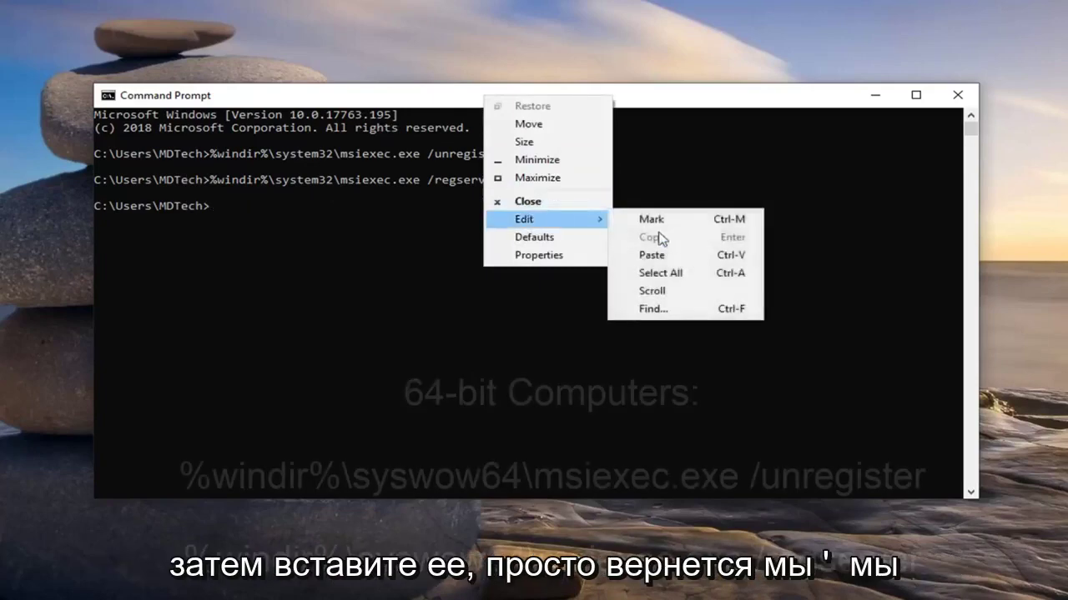
left_click(650, 257)
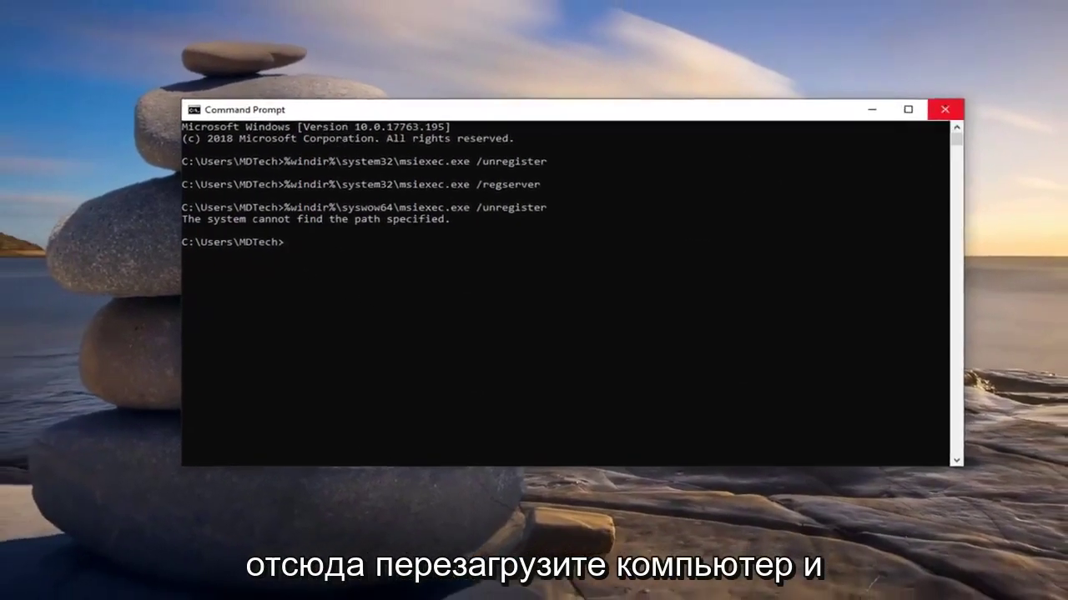
Step: Close the Command Prompt window
left_click(941, 119)
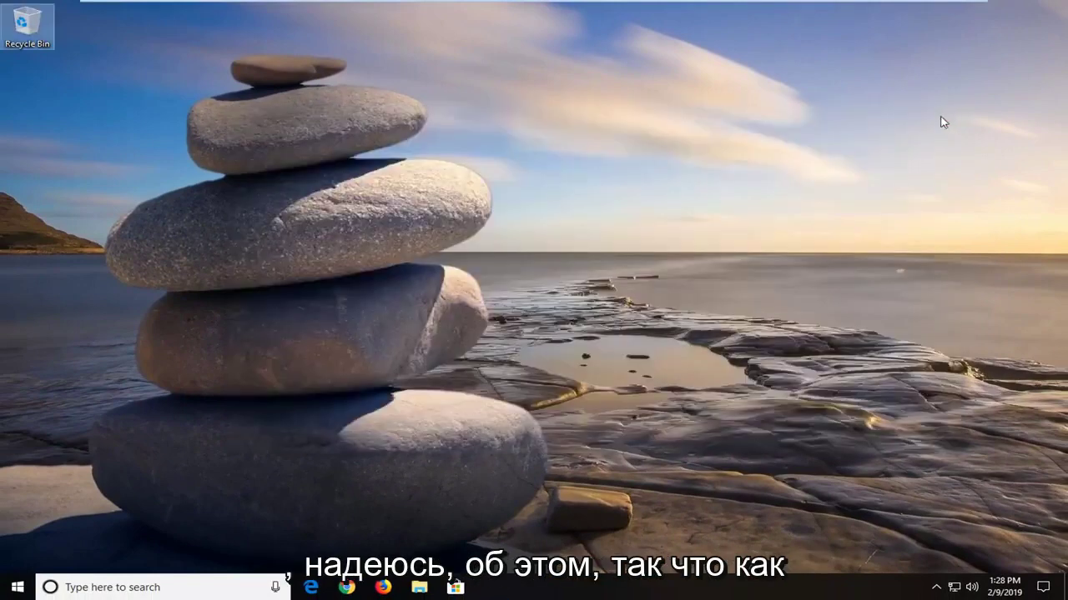